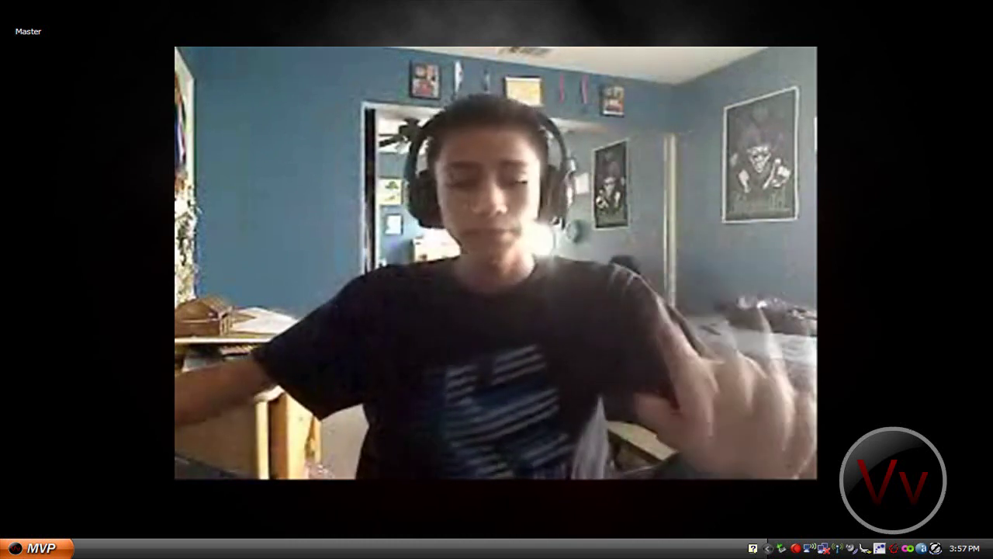
Open My Computer from the Start menu
{"action": "left_click", "coordinate": [35, 548]}
{"action": "left_click", "coordinate": [200, 343]}
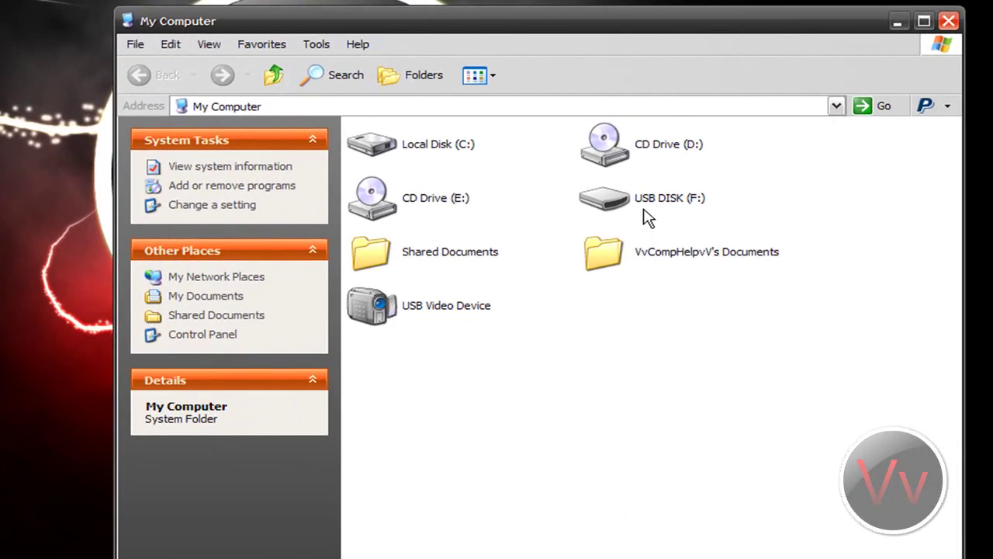
Check USB DISK (F:) in My Computer, then launch Computer Management through My Computer's Manage option
{"action": "left_click", "coordinate": [644, 211]}
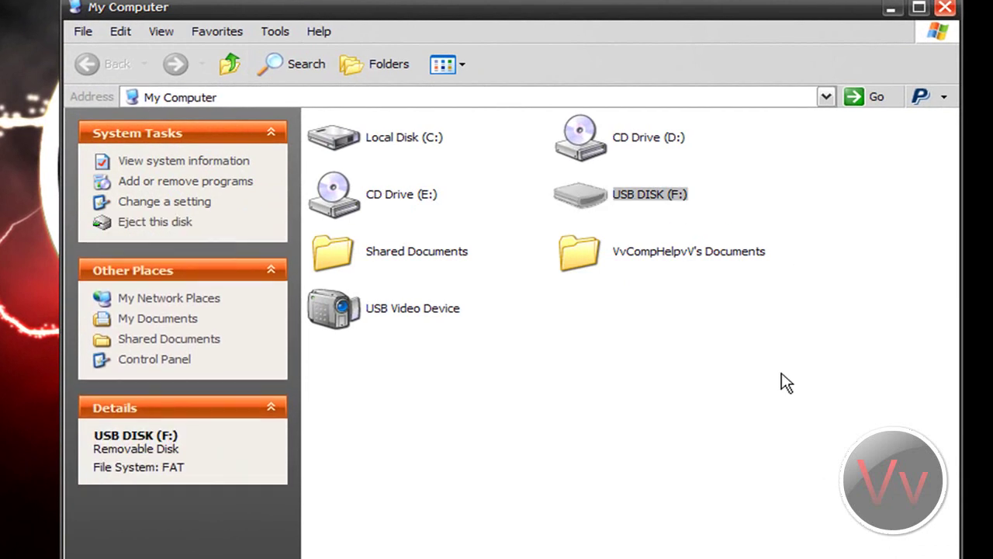
{"action": "left_click", "coordinate": [669, 353]}
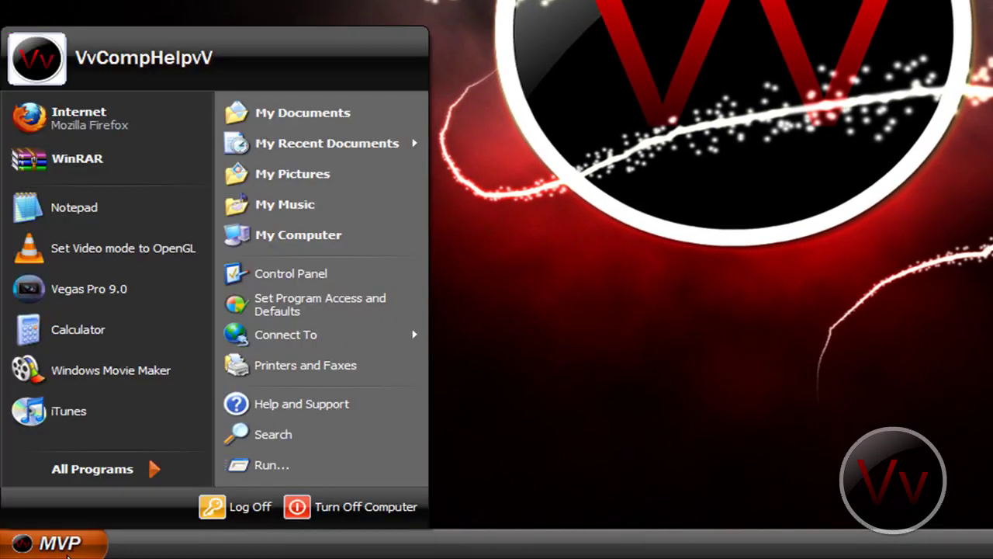
{"action": "right_click", "coordinate": [295, 236]}
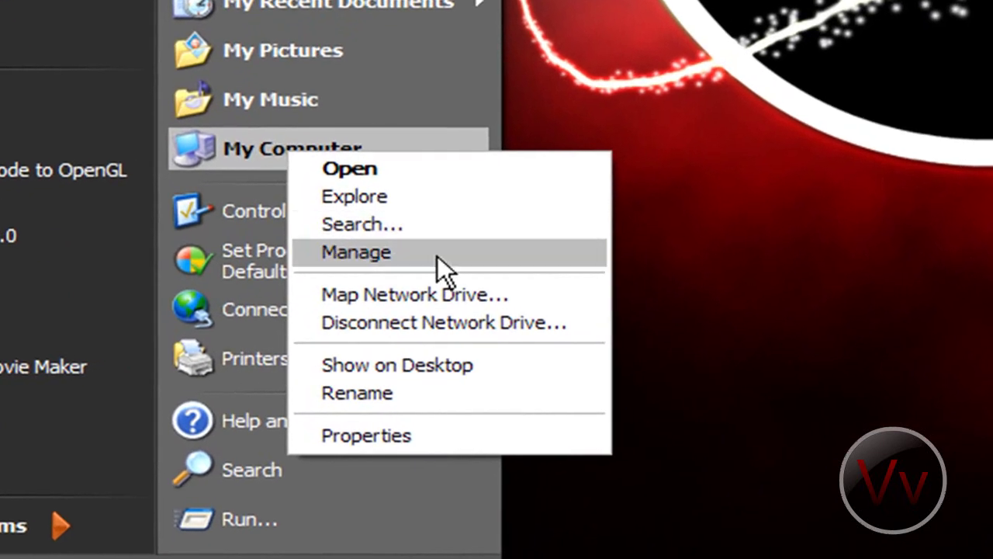
{"action": "left_click", "coordinate": [388, 301]}
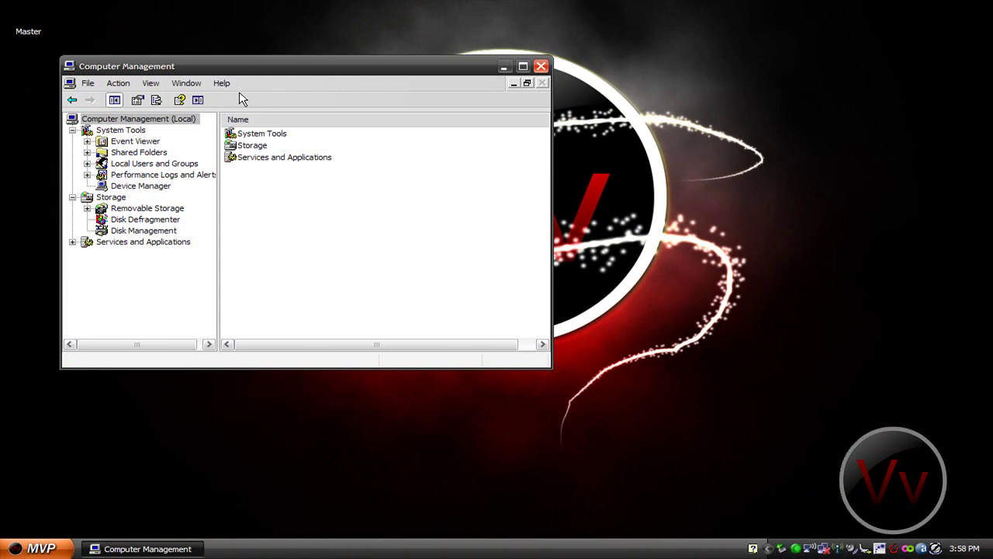
Show Disk Management and review the C: system volume and the 1.86 GB USB DISK (F:)
{"action": "left_click", "coordinate": [155, 231]}
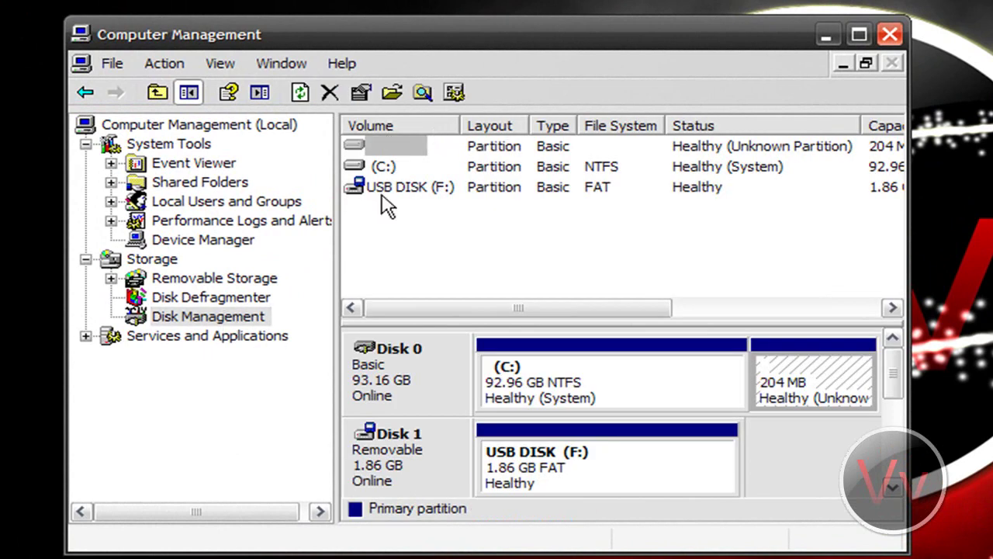
{"action": "left_click", "coordinate": [375, 169]}
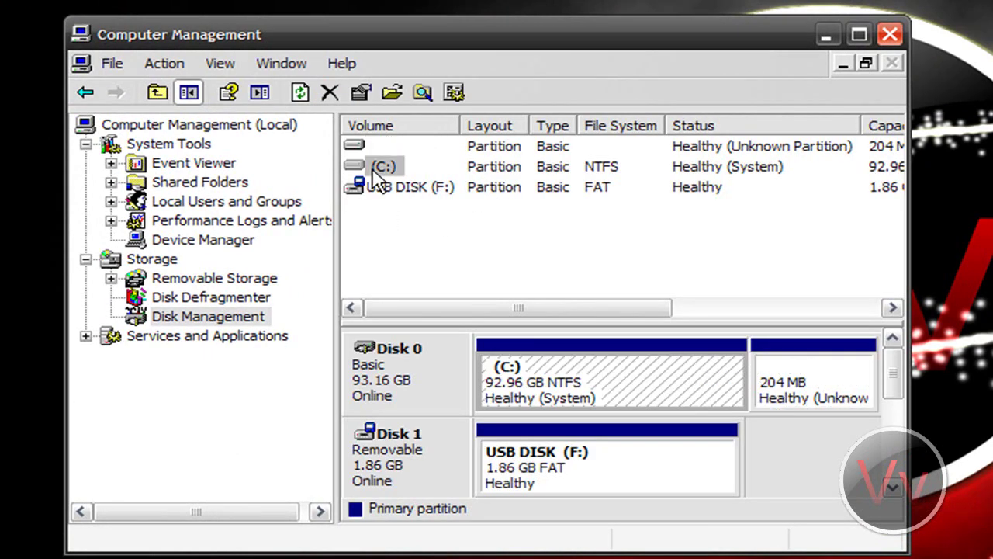
{"action": "left_click", "coordinate": [411, 194]}
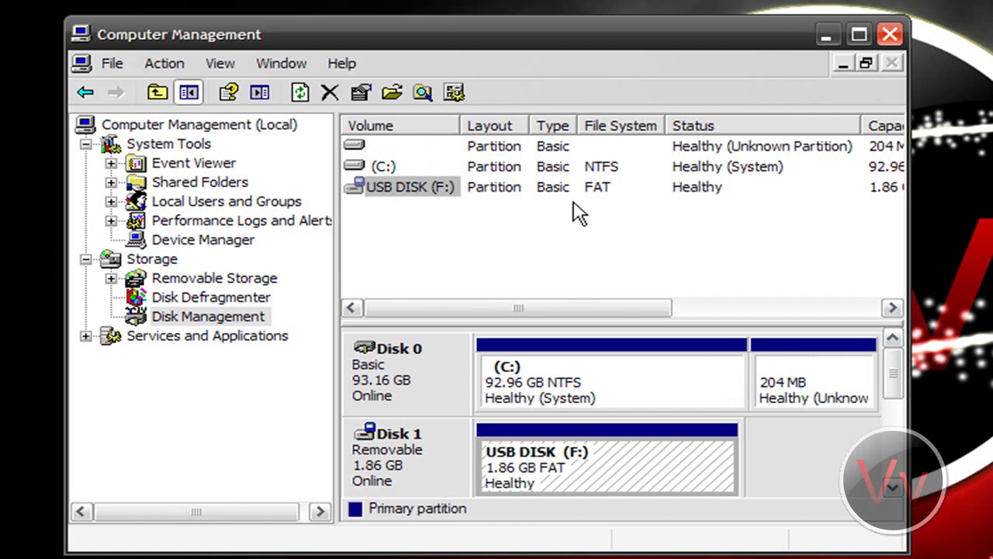
{"action": "left_click", "coordinate": [402, 220]}
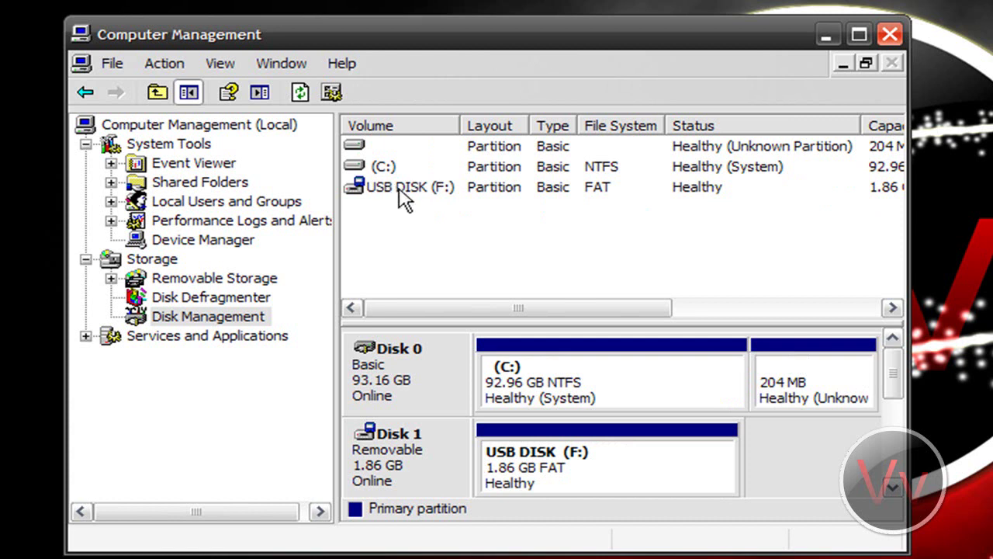
Change the USB DISK volume's drive letter from F to G and confirm the warning
{"action": "right_click", "coordinate": [402, 187]}
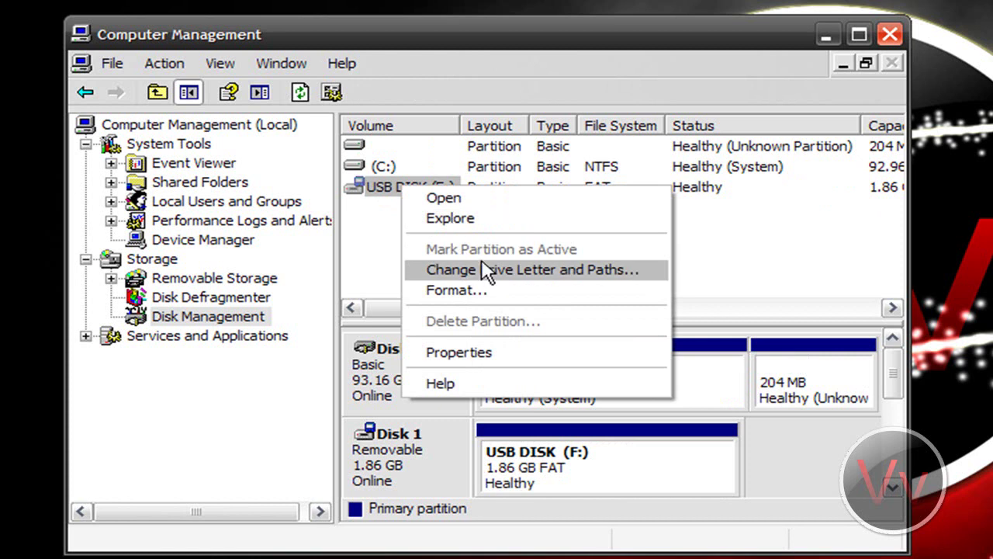
{"action": "left_click", "coordinate": [559, 270]}
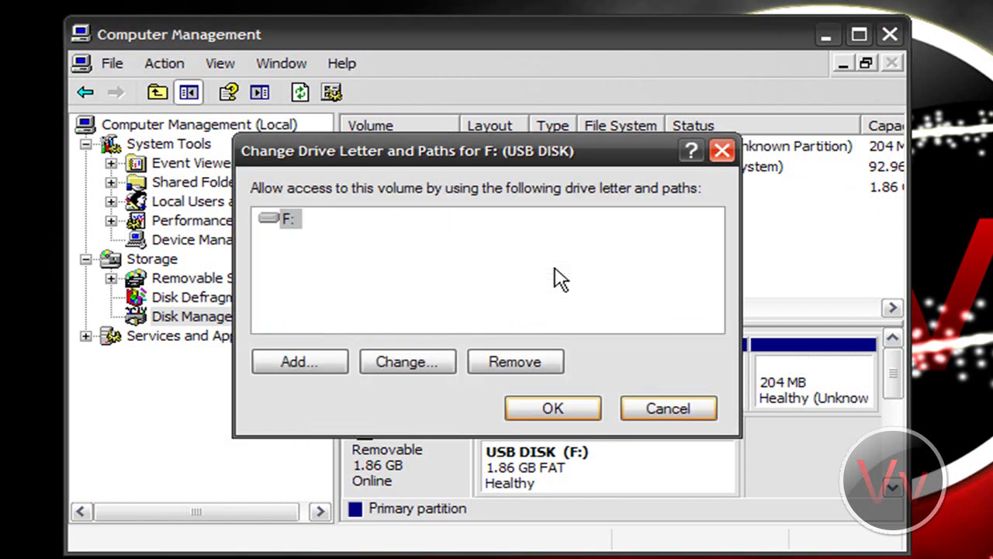
{"action": "left_click", "coordinate": [396, 363]}
{"action": "left_click", "coordinate": [710, 259]}
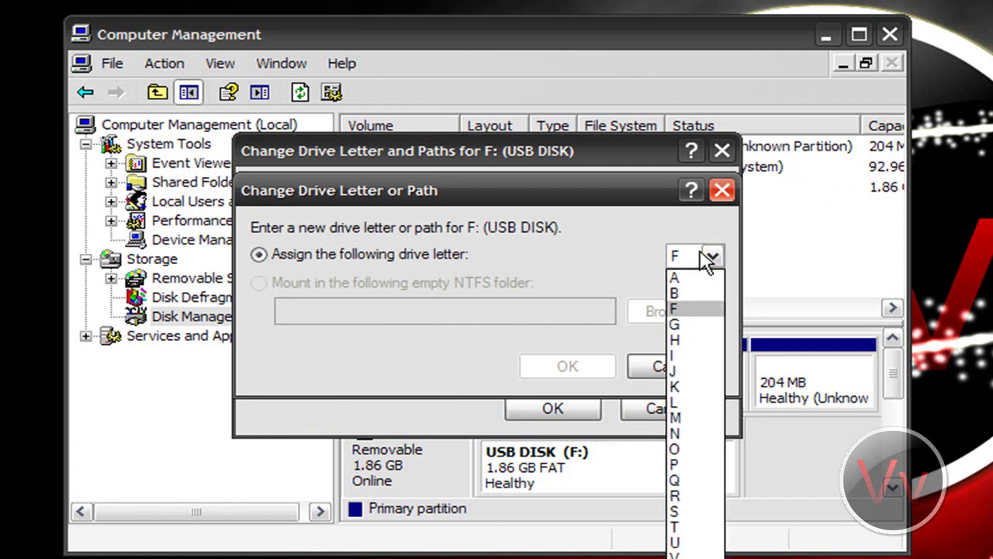
{"action": "left_click", "coordinate": [702, 320]}
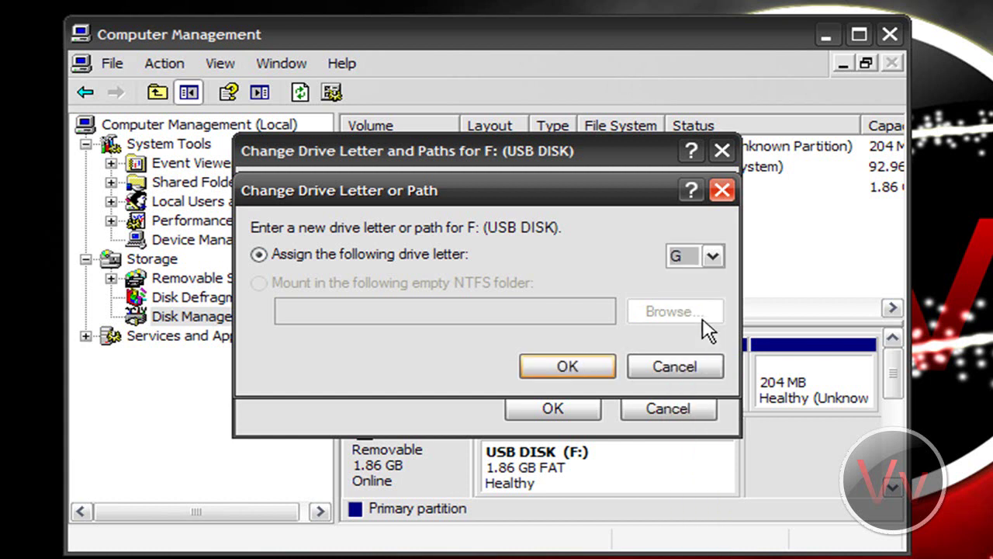
{"action": "left_click", "coordinate": [546, 377]}
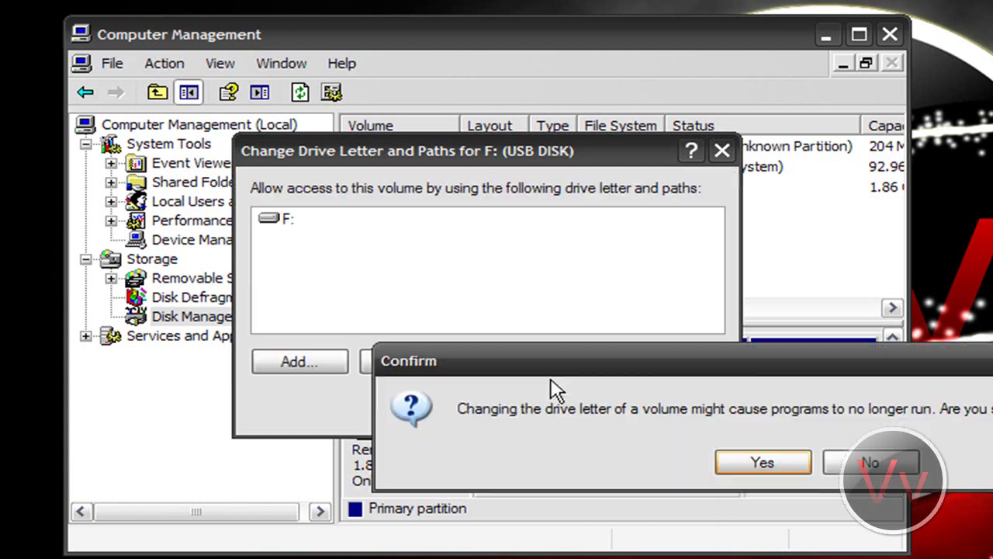
{"action": "left_click", "coordinate": [784, 468]}
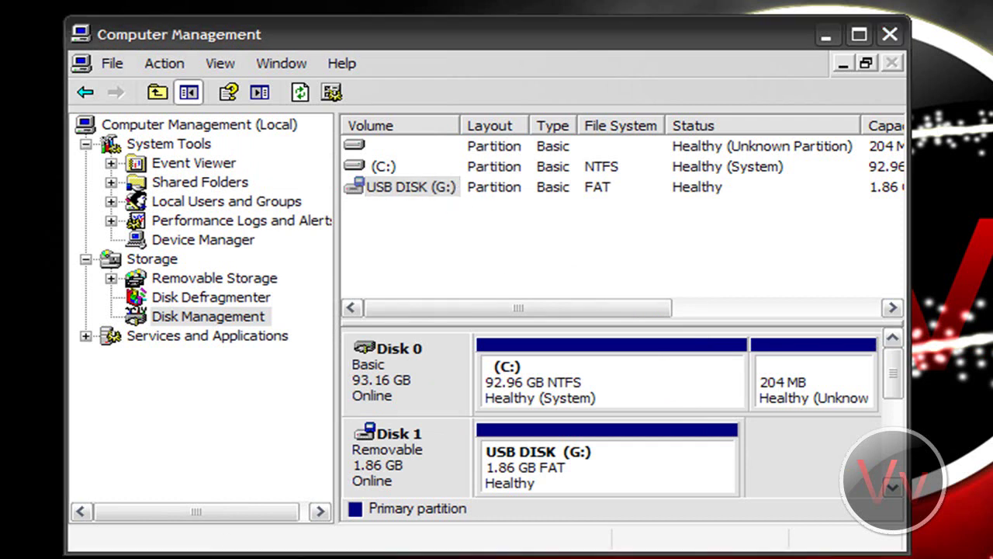
Reopen My Computer and confirm the flash drive is now listed as USB DISK (G:)
{"action": "key", "text": "super"}
{"action": "left_click", "coordinate": [297, 504]}
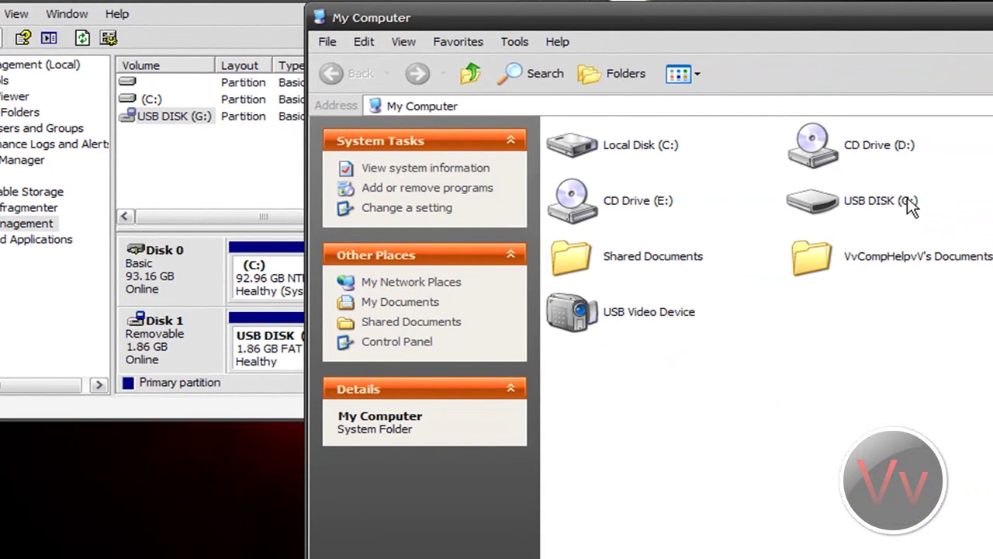
{"action": "left_click", "coordinate": [904, 201]}
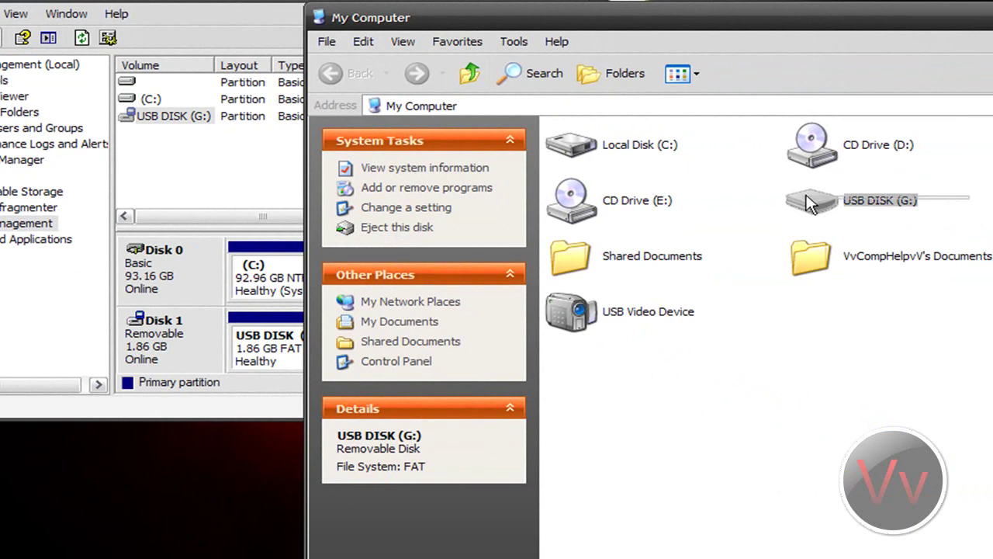
{"action": "left_click", "coordinate": [948, 214]}
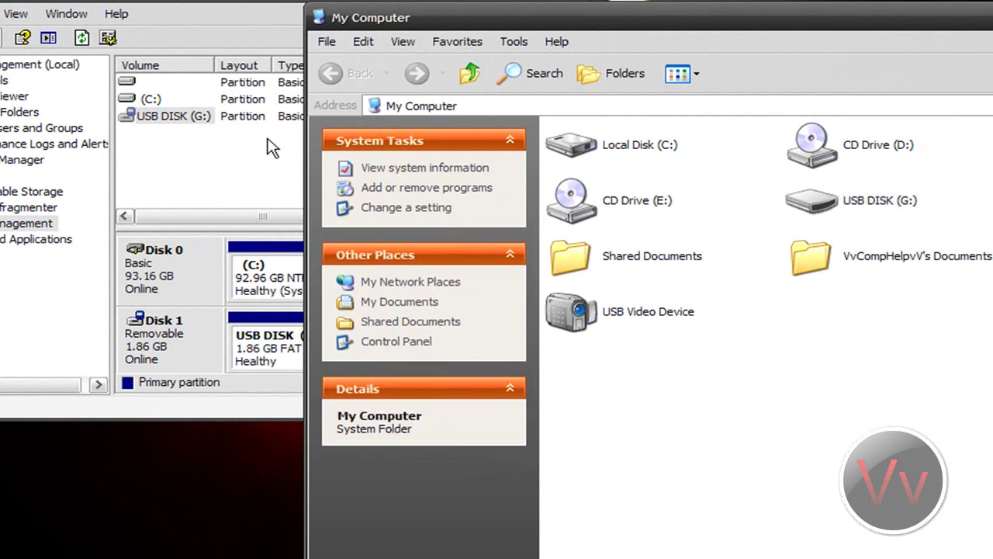
Switch USB DISK (G:) back to drive letter F, confirm, and close Computer Management
{"action": "left_click", "coordinate": [184, 143]}
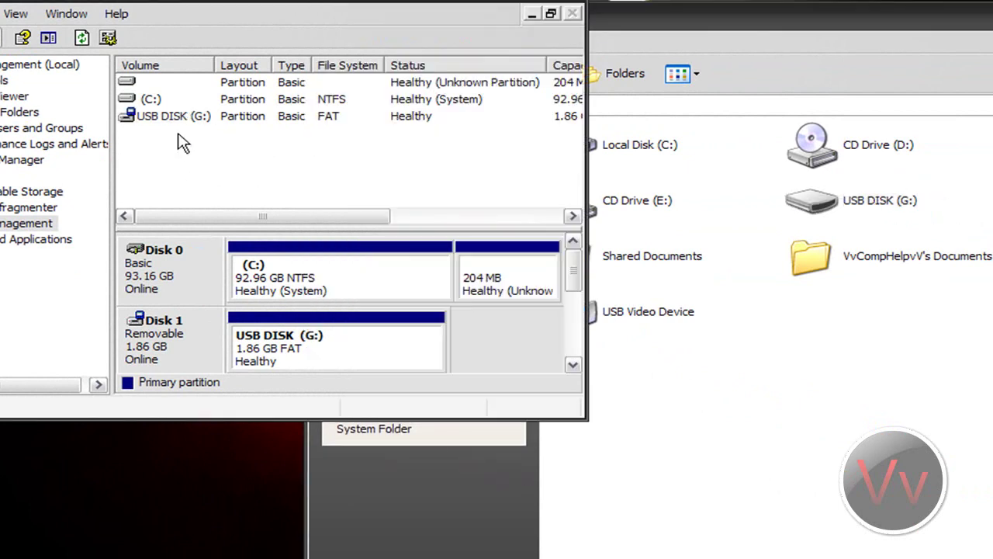
{"action": "right_click", "coordinate": [180, 116]}
{"action": "left_click", "coordinate": [248, 189]}
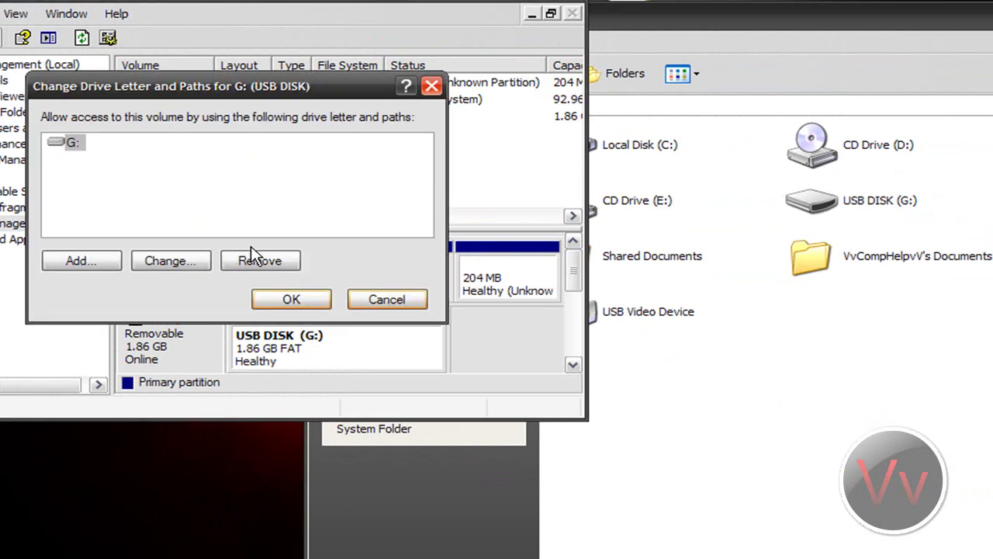
{"action": "left_click", "coordinate": [162, 268]}
{"action": "left_click", "coordinate": [423, 173]}
{"action": "left_click", "coordinate": [423, 231]}
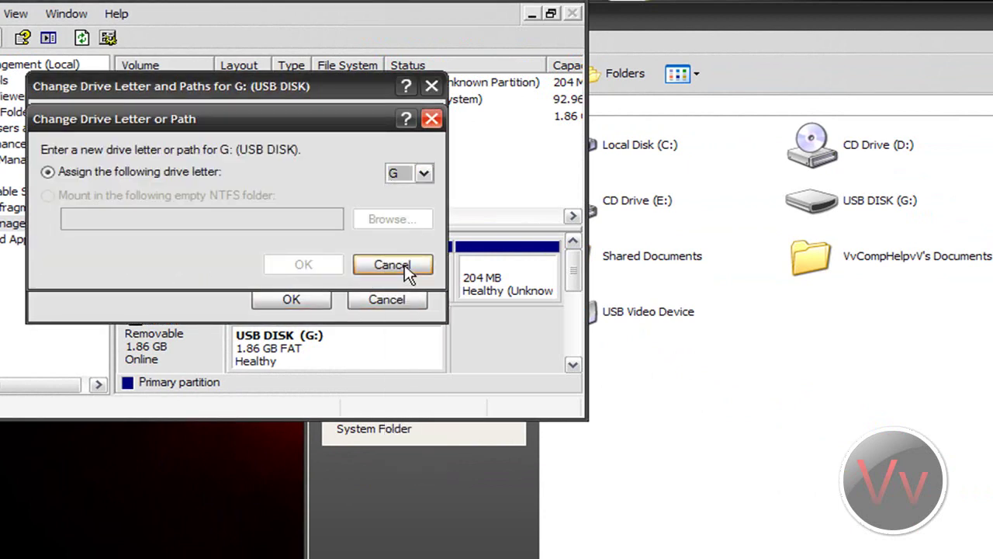
{"action": "left_click", "coordinate": [422, 173]}
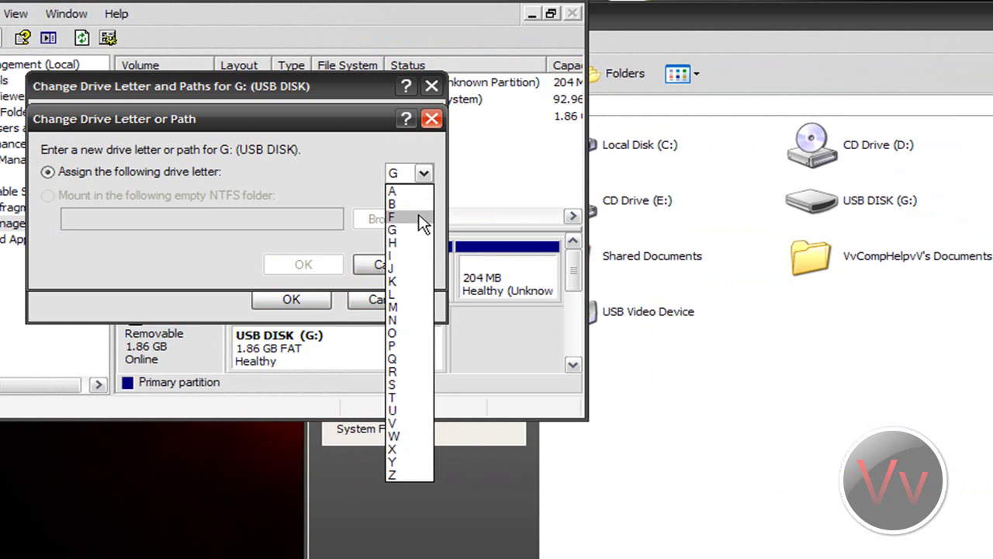
{"action": "left_click", "coordinate": [394, 218]}
{"action": "left_click", "coordinate": [330, 267]}
{"action": "left_click", "coordinate": [464, 344]}
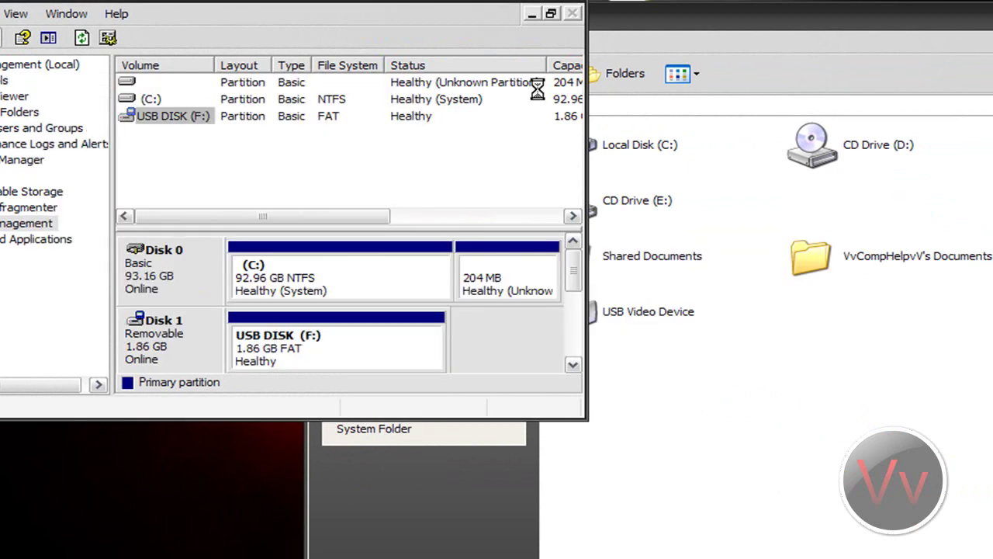
{"action": "left_click", "coordinate": [572, 13]}
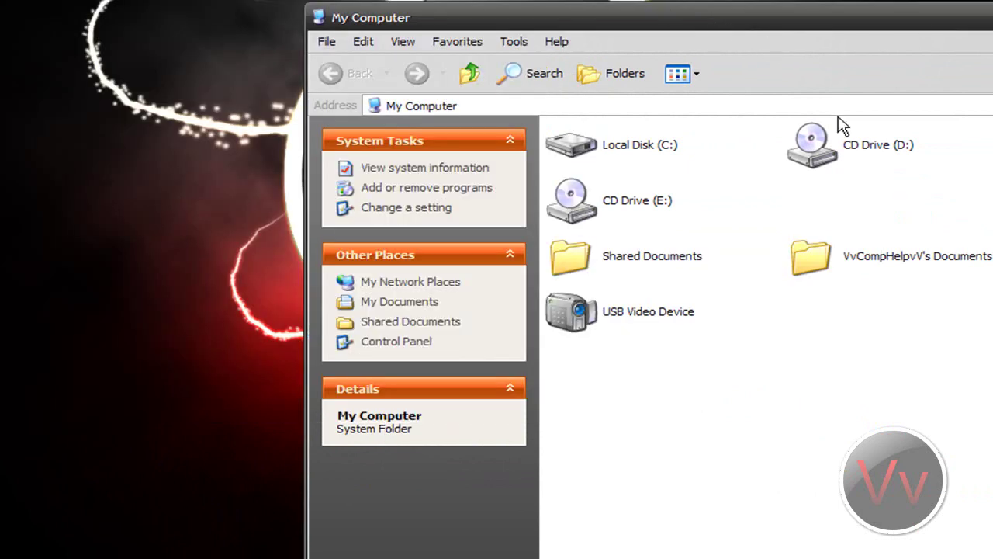